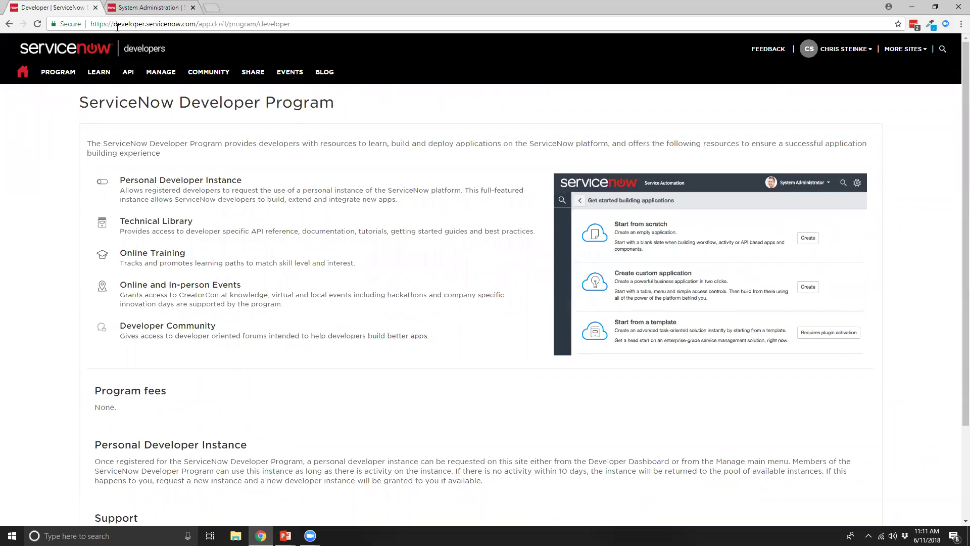
Select the Developer site's page address in the browser address bar
{"action": "left_click", "coordinate": [86, 24]}
{"action": "left_click", "coordinate": [90, 24]}
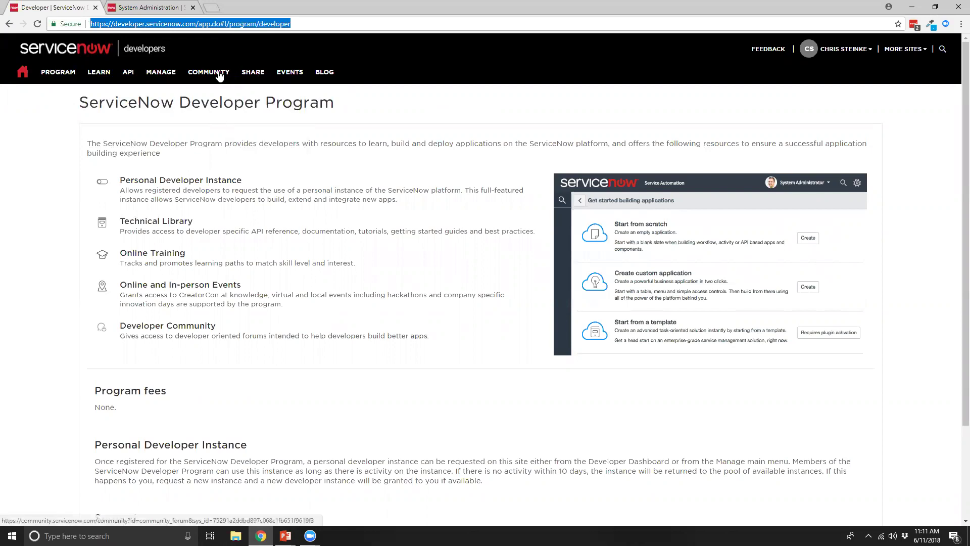
Search all share projects for 'life' and open the PerformanceAnalytics.life Report Menu Dashboard project
{"action": "mouse_move", "coordinate": [240, 75]}
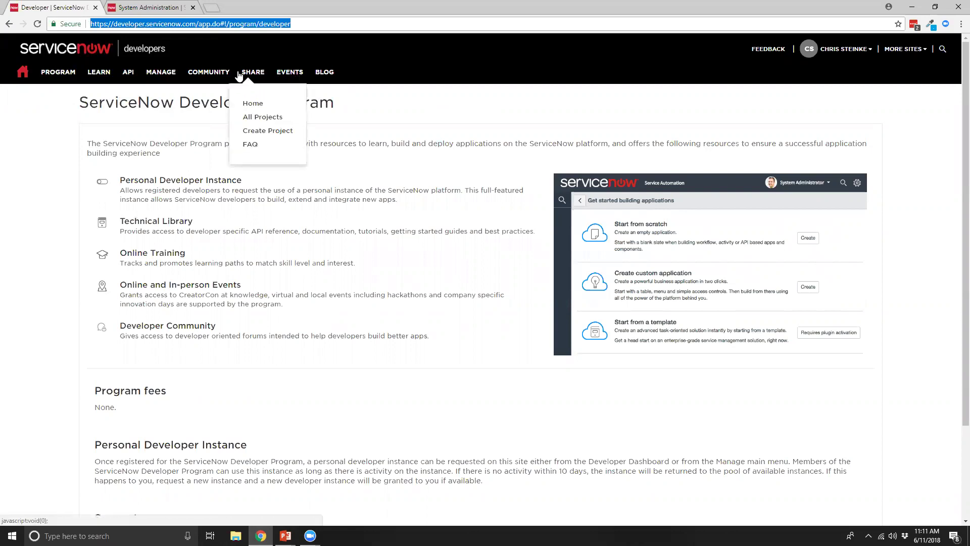
{"action": "left_click", "coordinate": [259, 116]}
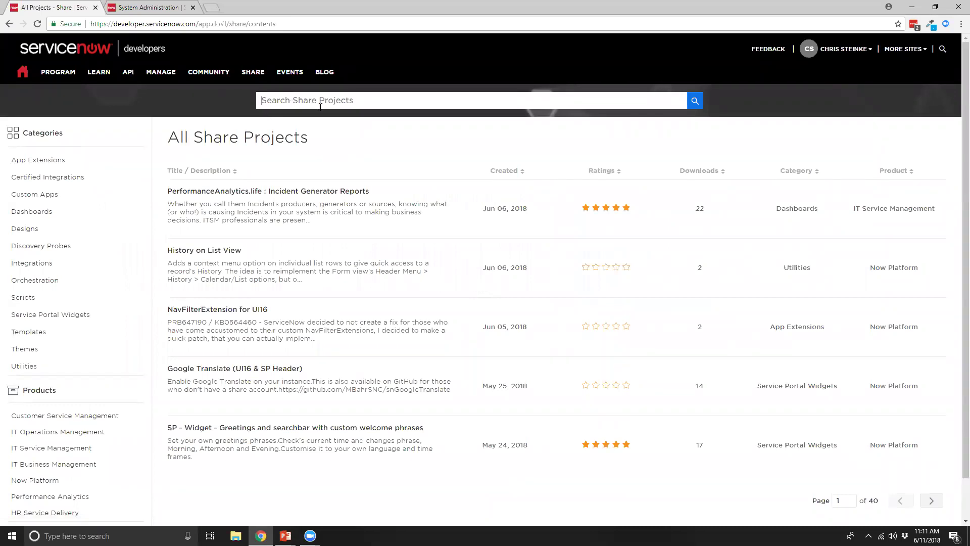
{"action": "left_click", "coordinate": [321, 101]}
{"action": "type", "text": "life"}
{"action": "key", "text": "Return"}
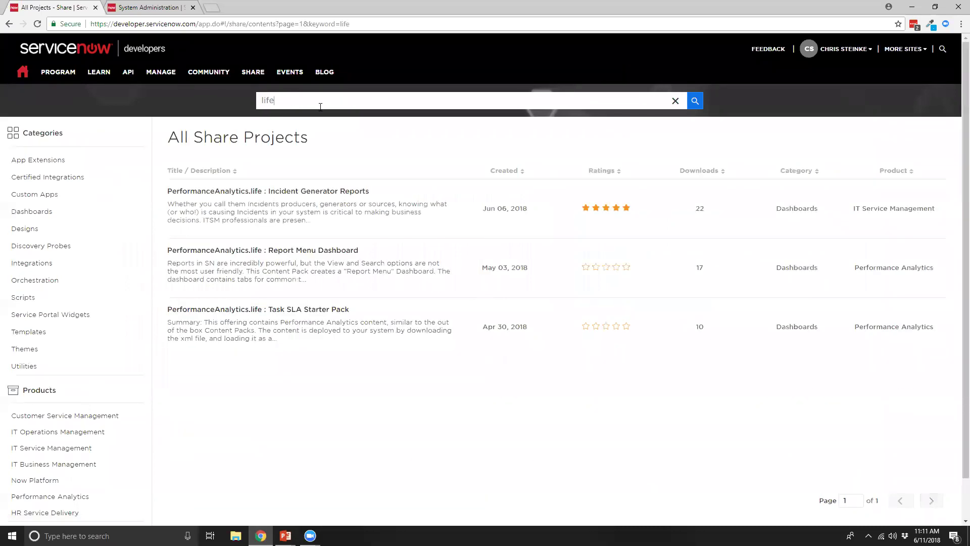
{"action": "left_click", "coordinate": [335, 251]}
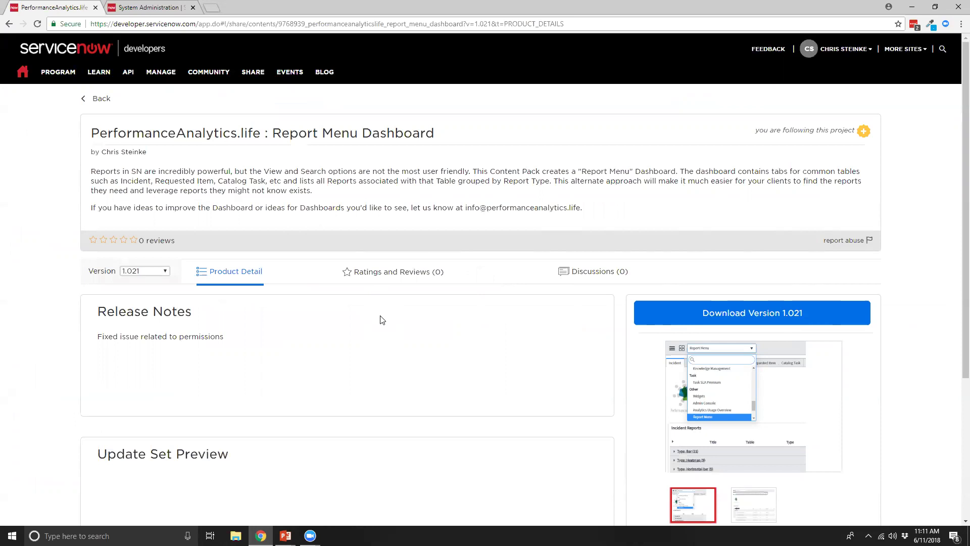
{"action": "scroll", "coordinate": [399, 321], "scroll_direction": "down", "scroll_amount": 1}
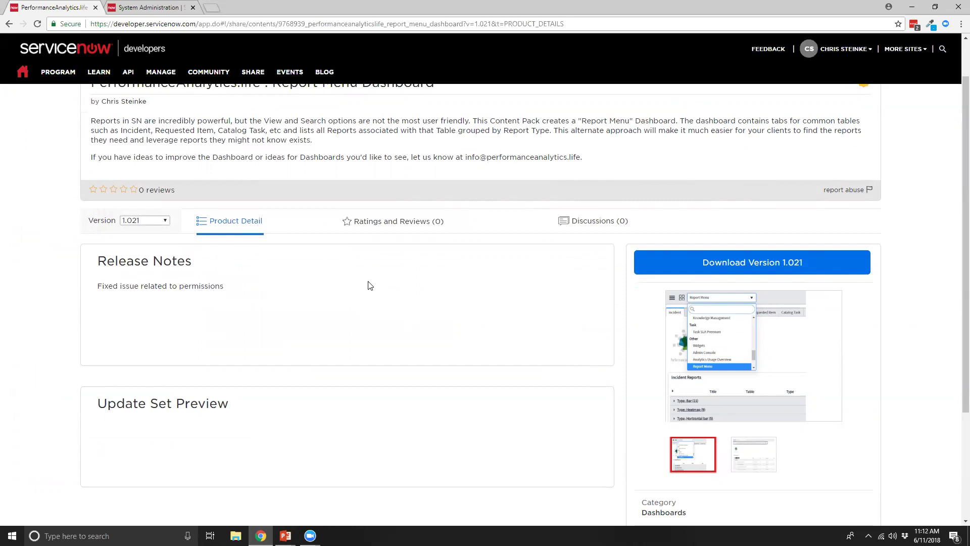
Switch to the System Administration instance tab, then check and close System Settings
{"action": "left_click", "coordinate": [150, 7]}
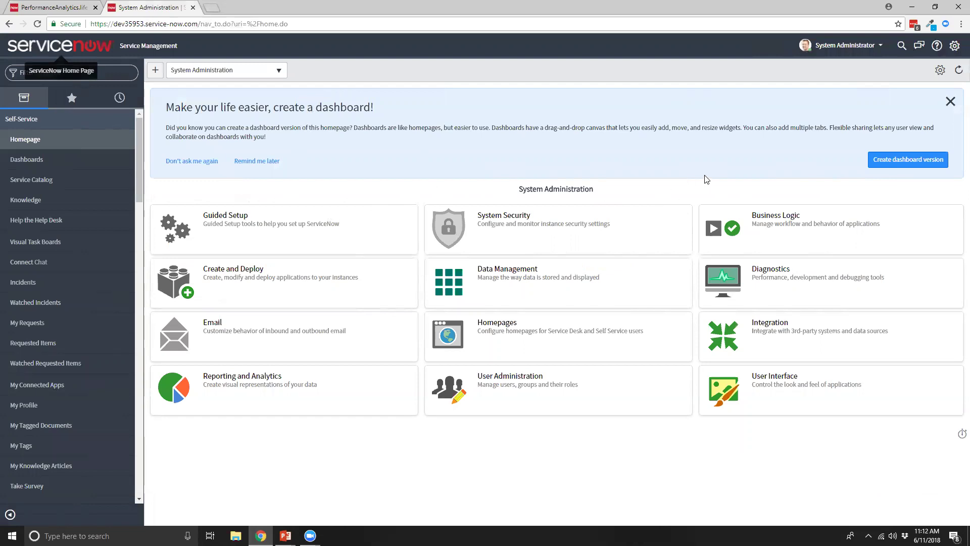
{"action": "left_click", "coordinate": [955, 47]}
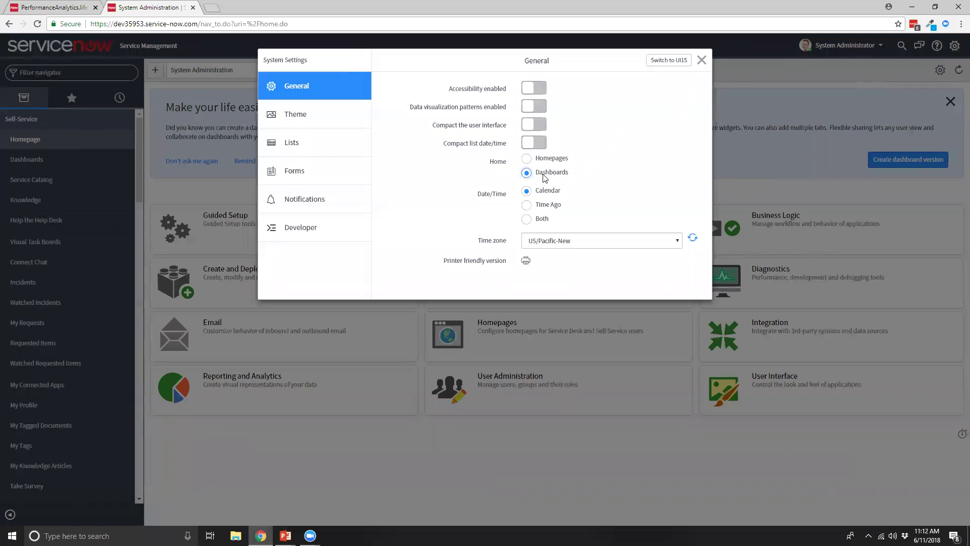
{"action": "left_click", "coordinate": [701, 59]}
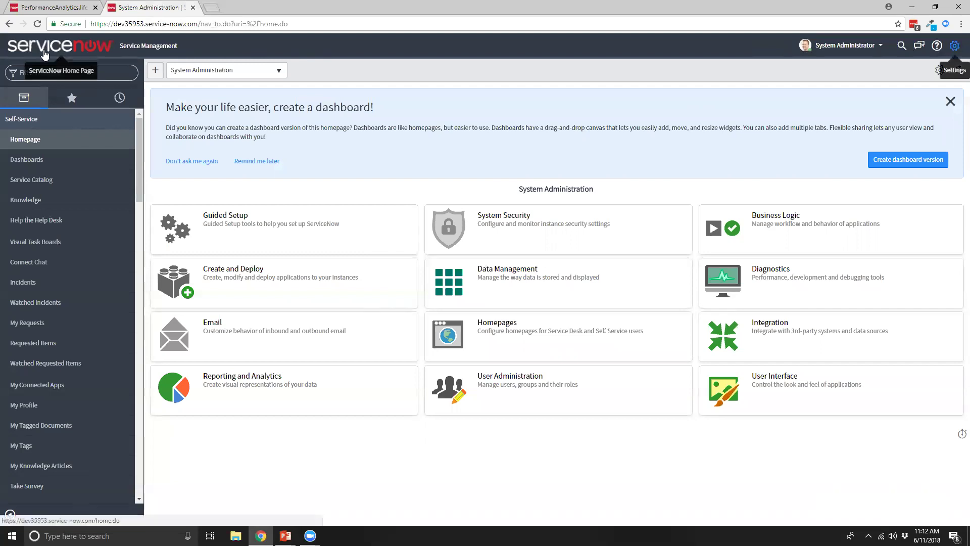
Filter the navigator with 'retrie' to reach the Retrieved Update Sets list
{"action": "left_click", "coordinate": [70, 73]}
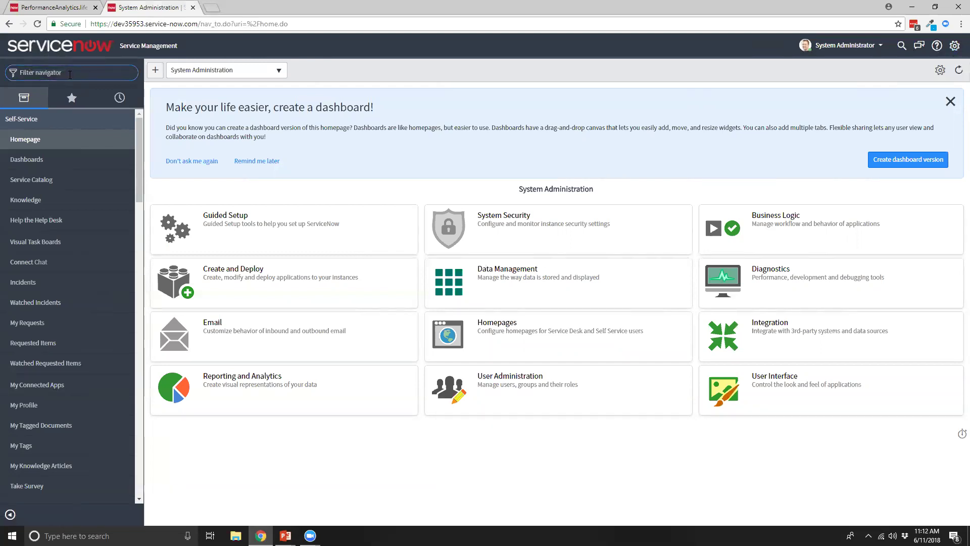
{"action": "type", "text": "retrie"}
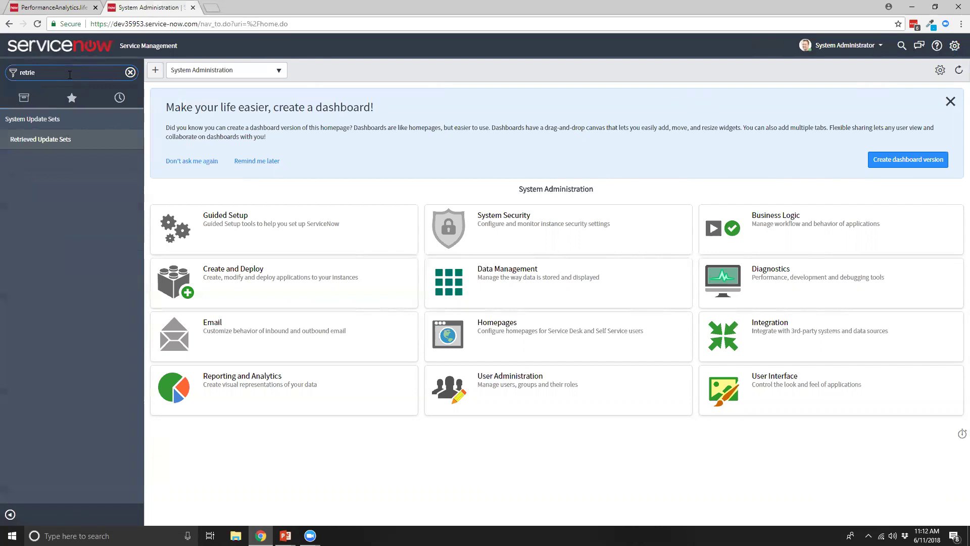
{"action": "left_click", "coordinate": [49, 139]}
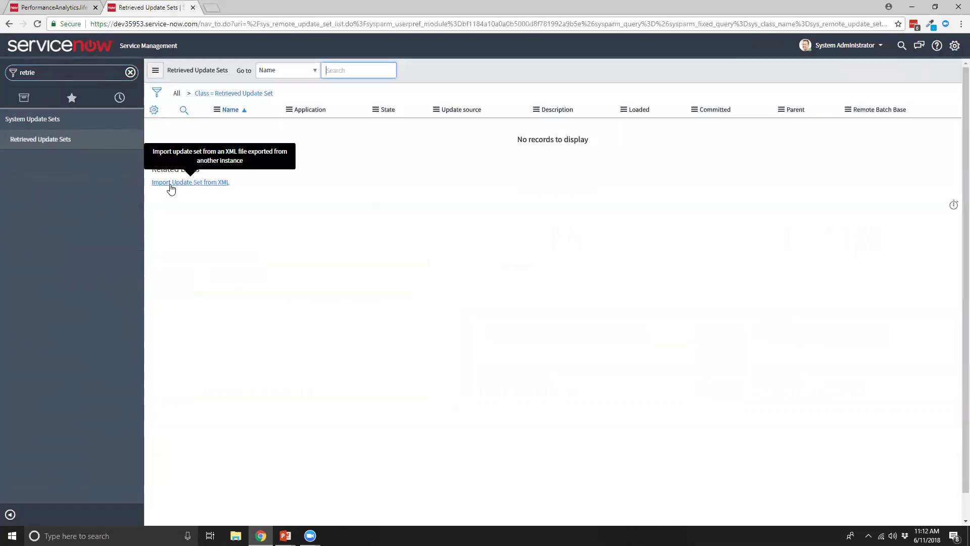
Import the PA_life.ReportMenu update set by uploading its XML file
{"action": "left_click", "coordinate": [170, 183]}
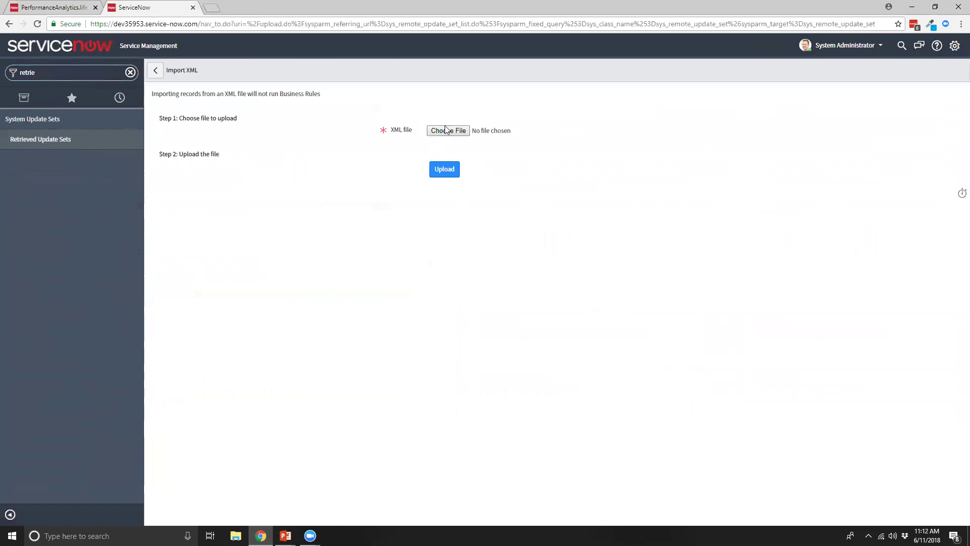
{"action": "left_click", "coordinate": [446, 131]}
{"action": "left_click", "coordinate": [169, 83]}
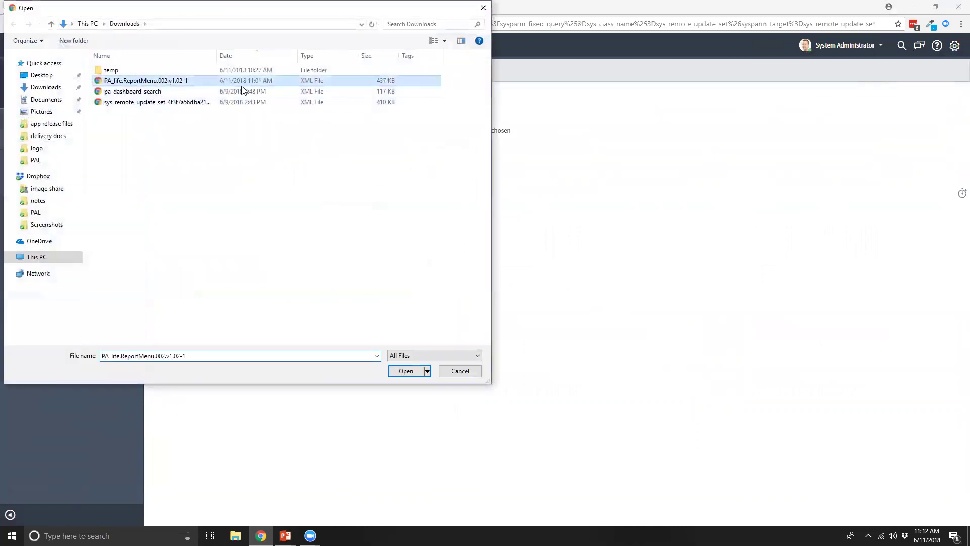
{"action": "left_click", "coordinate": [405, 374]}
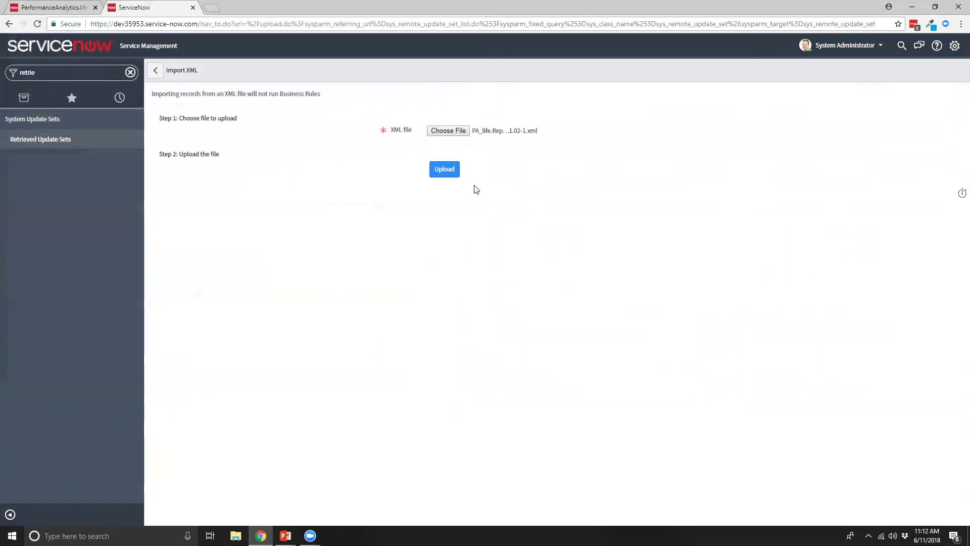
{"action": "left_click", "coordinate": [437, 170]}
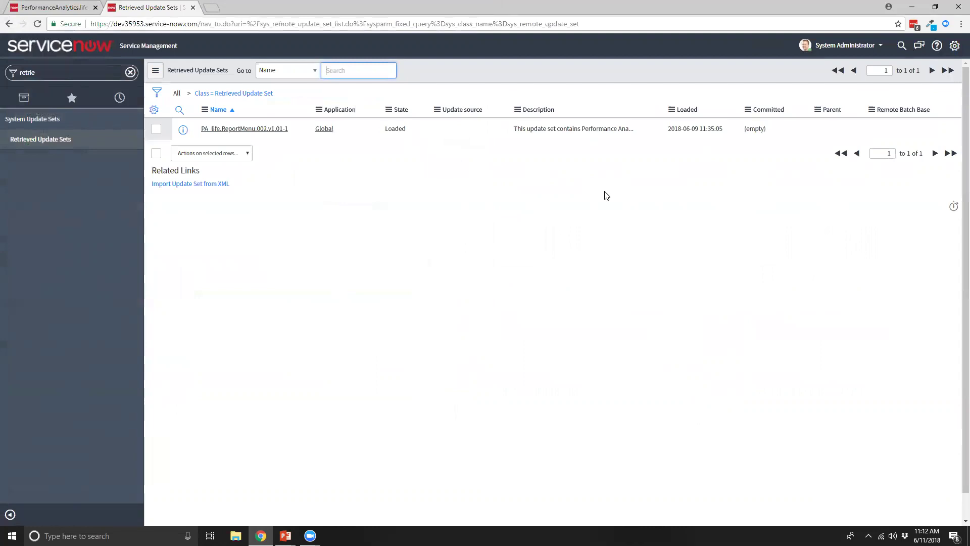
Preview, then commit the PA_life.ReportMenu.002.v1.01-1 update set, inserting 104 records
{"action": "left_click", "coordinate": [277, 129]}
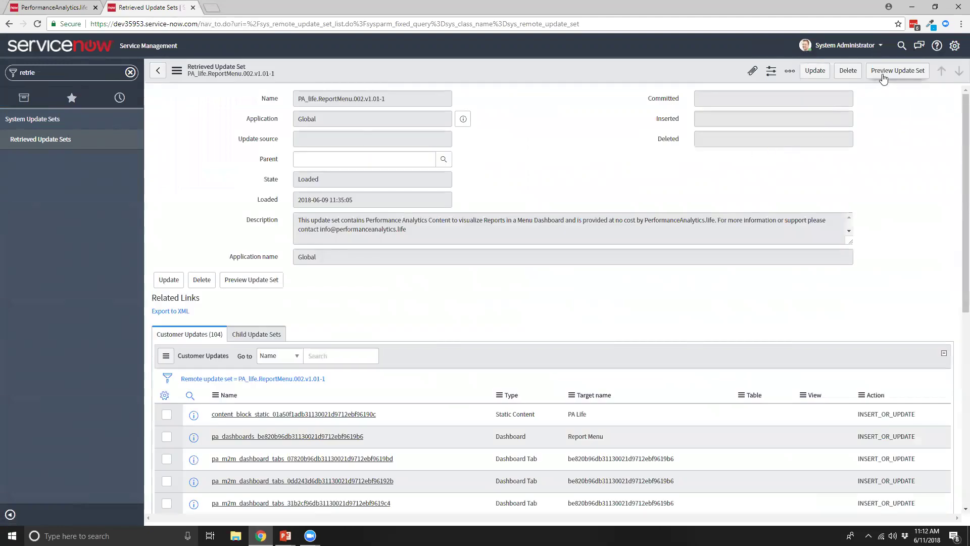
{"action": "left_click", "coordinate": [884, 76]}
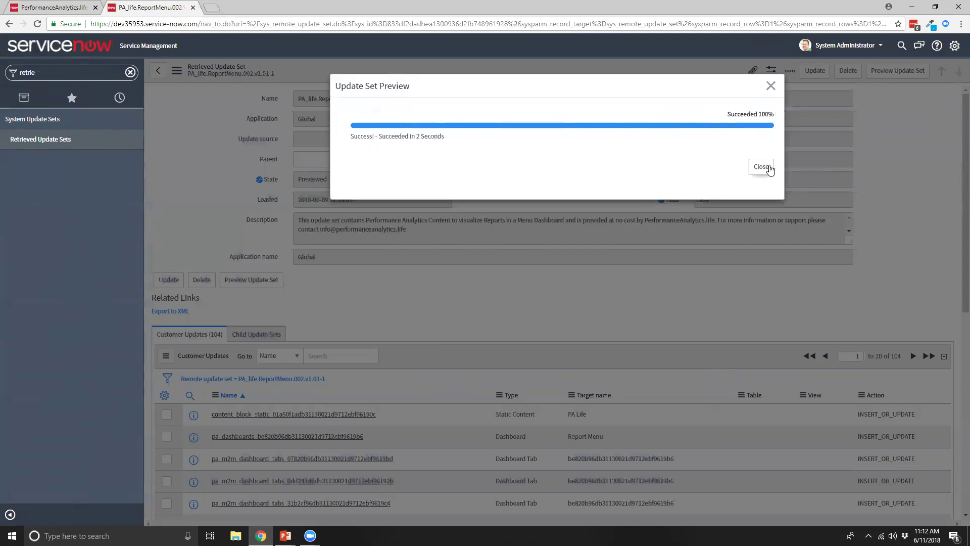
{"action": "left_click", "coordinate": [763, 167]}
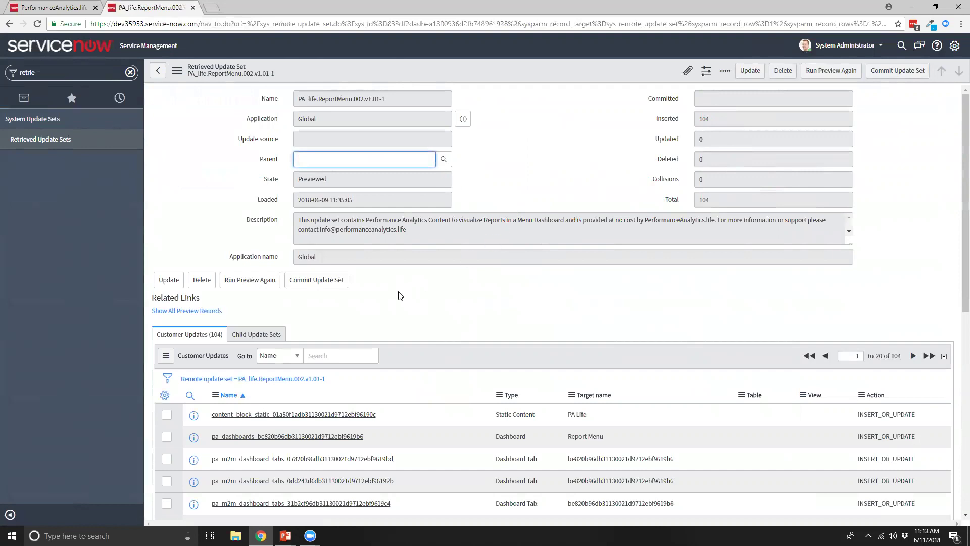
{"action": "left_click", "coordinate": [323, 281]}
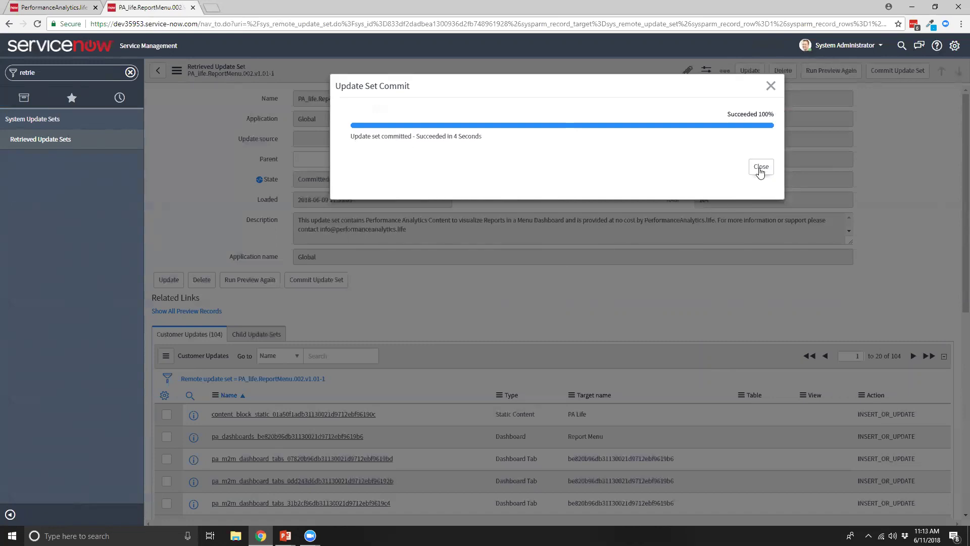
{"action": "left_click", "coordinate": [760, 167]}
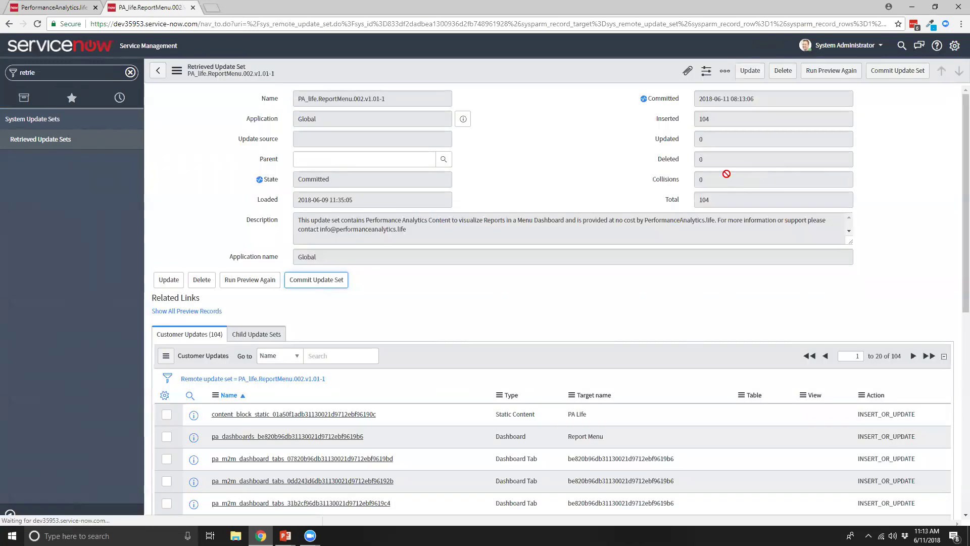
Go to the instance home page to show the Report Menu dashboard's Incident Reports
{"action": "left_click", "coordinate": [55, 48]}
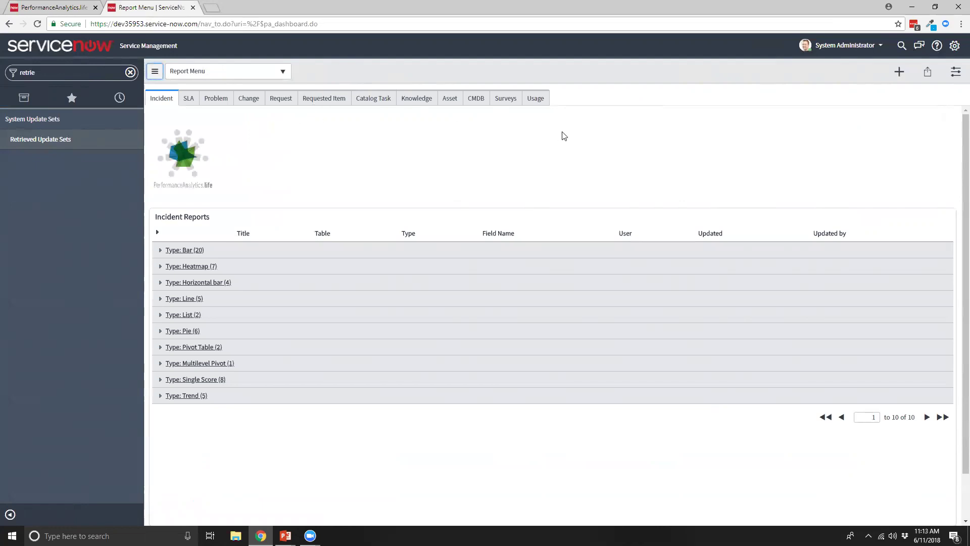
{"action": "mouse_move", "coordinate": [189, 104]}
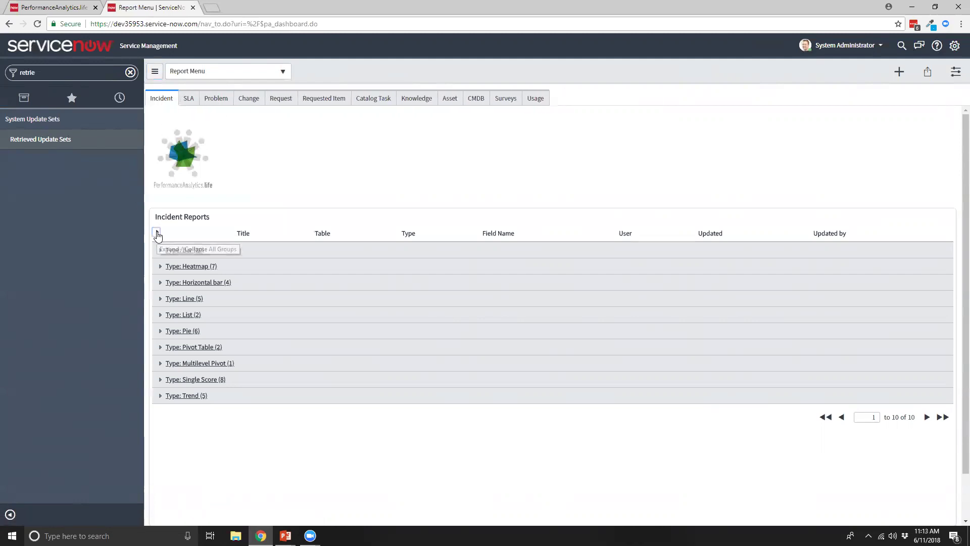
Expand the Bar group, then expand all report groups on the Change, Requested Item and Incident tabs
{"action": "left_click", "coordinate": [160, 250]}
{"action": "scroll", "coordinate": [233, 296], "scroll_direction": "down", "scroll_amount": 2}
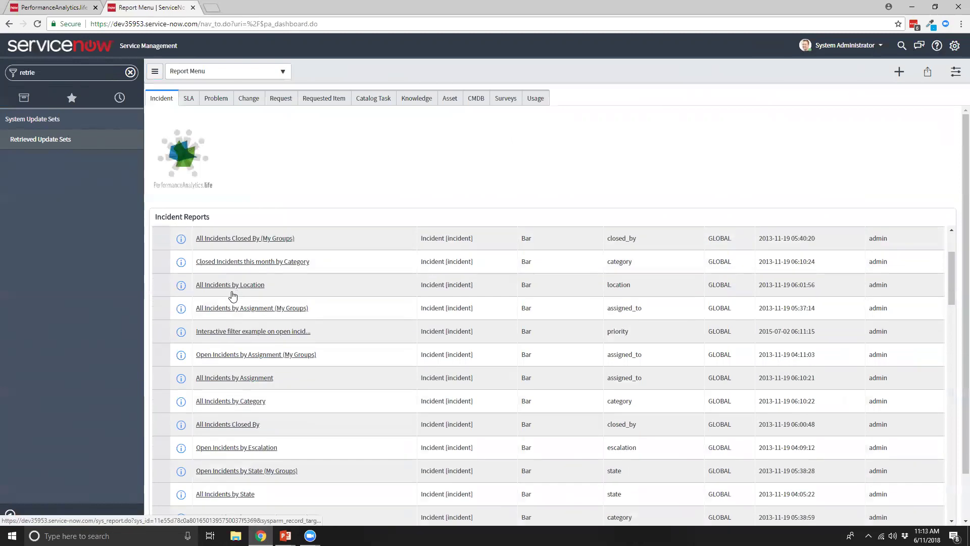
{"action": "left_click", "coordinate": [247, 99]}
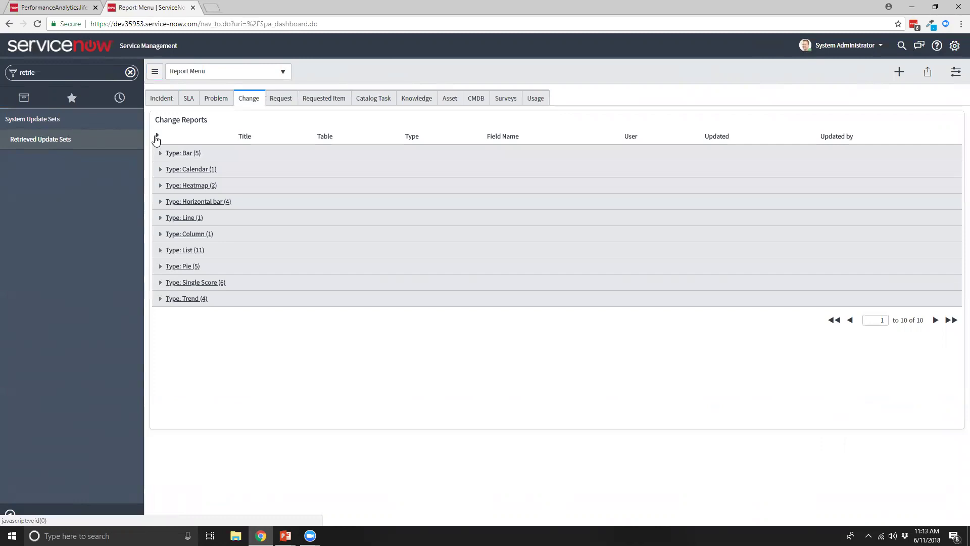
{"action": "left_click", "coordinate": [157, 135]}
{"action": "left_click", "coordinate": [326, 100]}
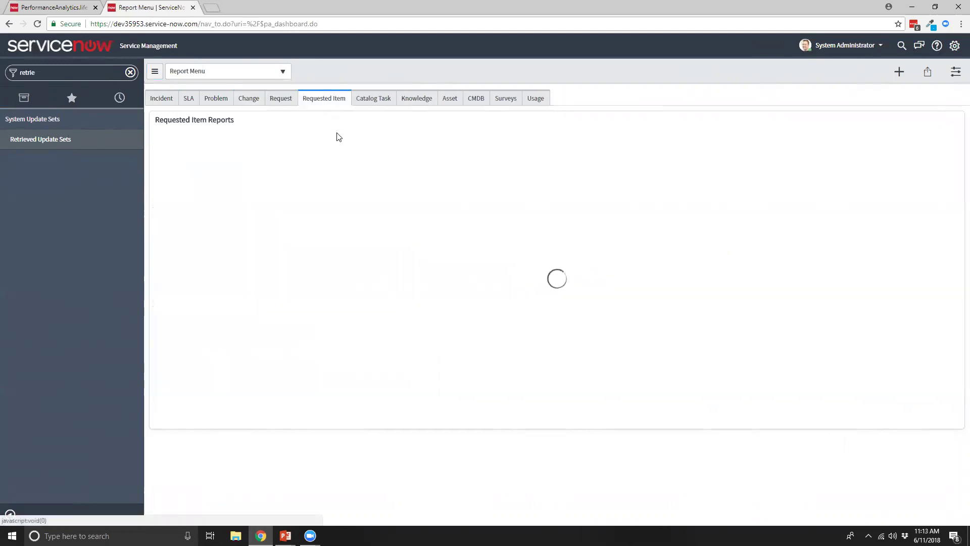
{"action": "left_click", "coordinate": [159, 136]}
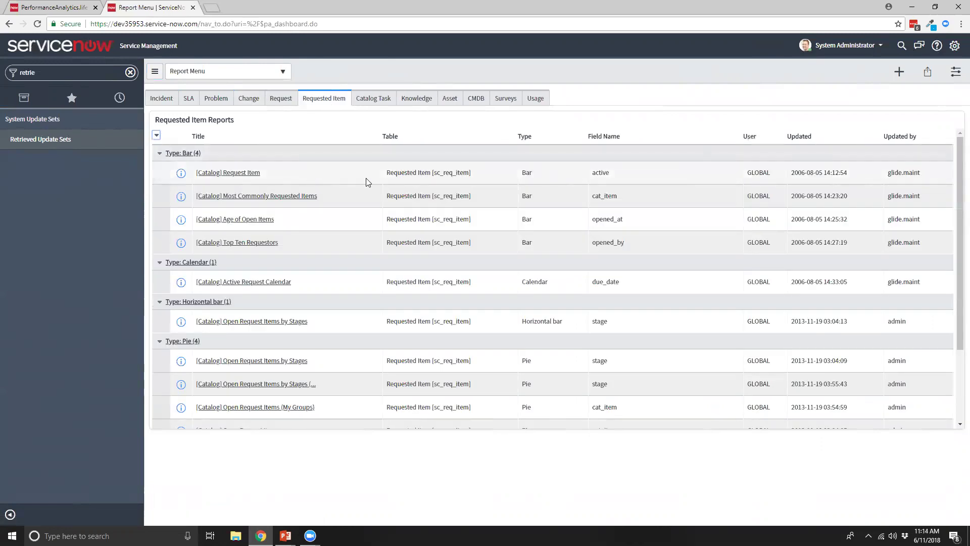
{"action": "left_click", "coordinate": [160, 100]}
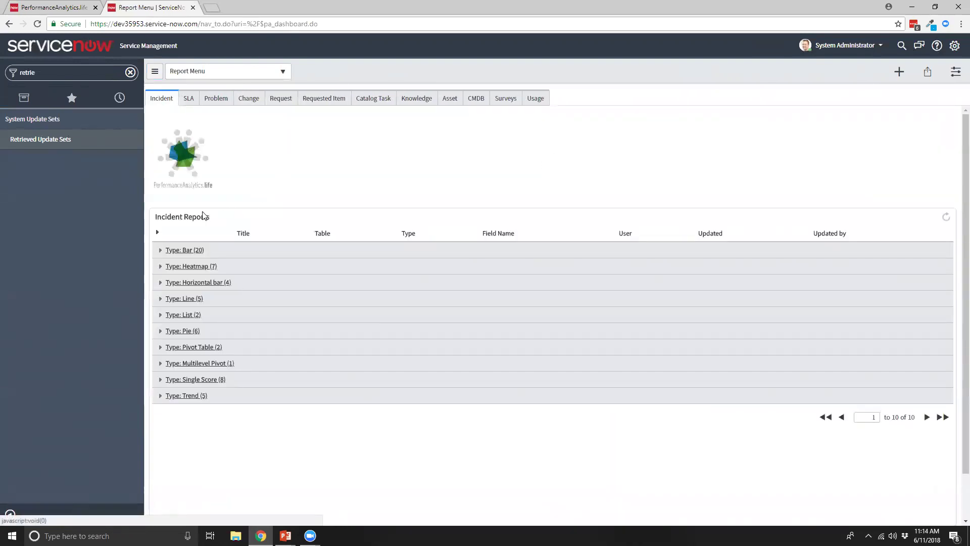
{"action": "left_click", "coordinate": [156, 232]}
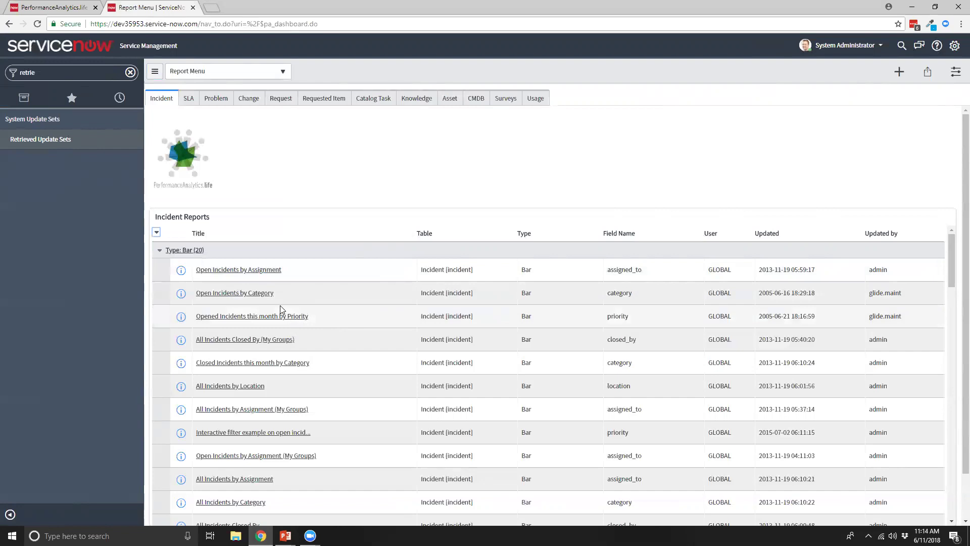
Open Open Incidents by Assignment and view it as a bar chart per assignee
{"action": "left_click", "coordinate": [222, 273]}
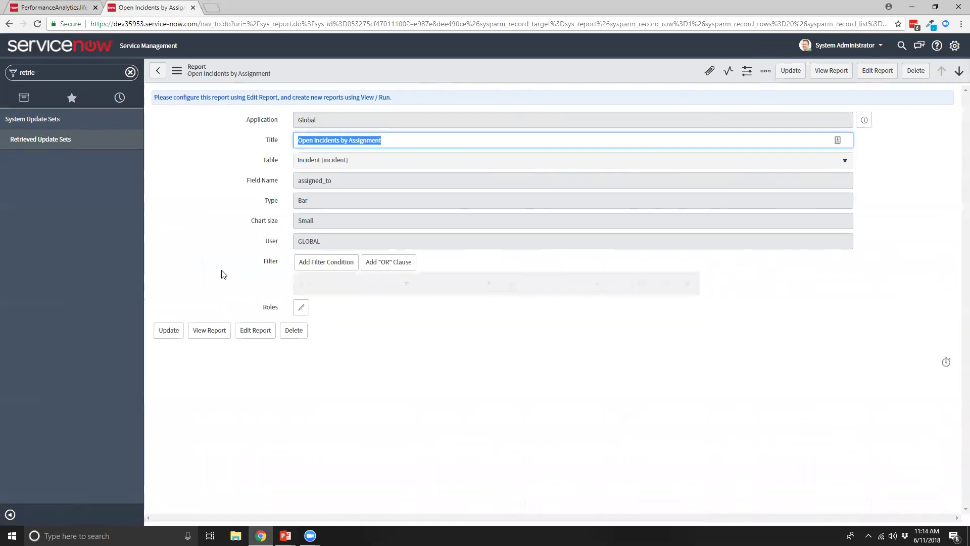
{"action": "left_click", "coordinate": [210, 331]}
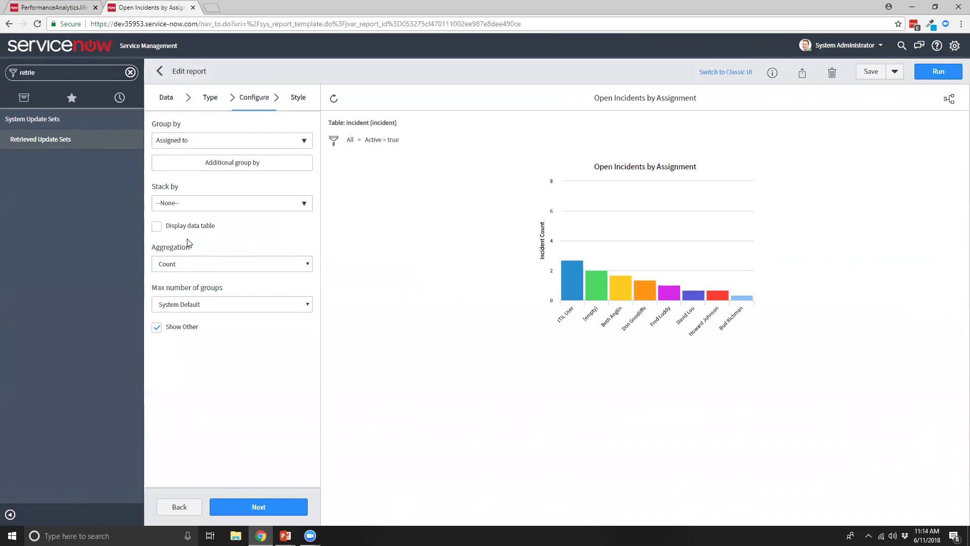
Go back to the home page Report Menu dashboard via the ServiceNow logo
{"action": "left_click", "coordinate": [66, 55]}
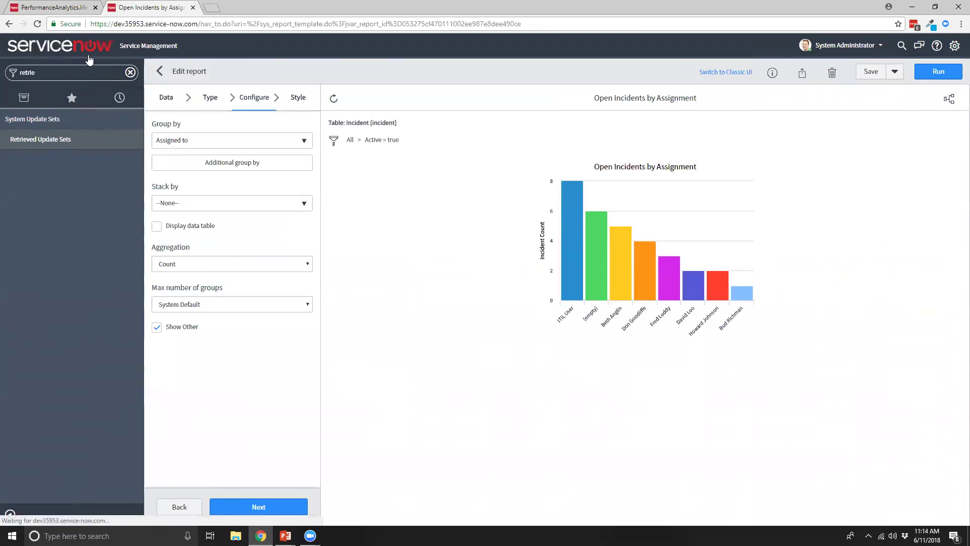